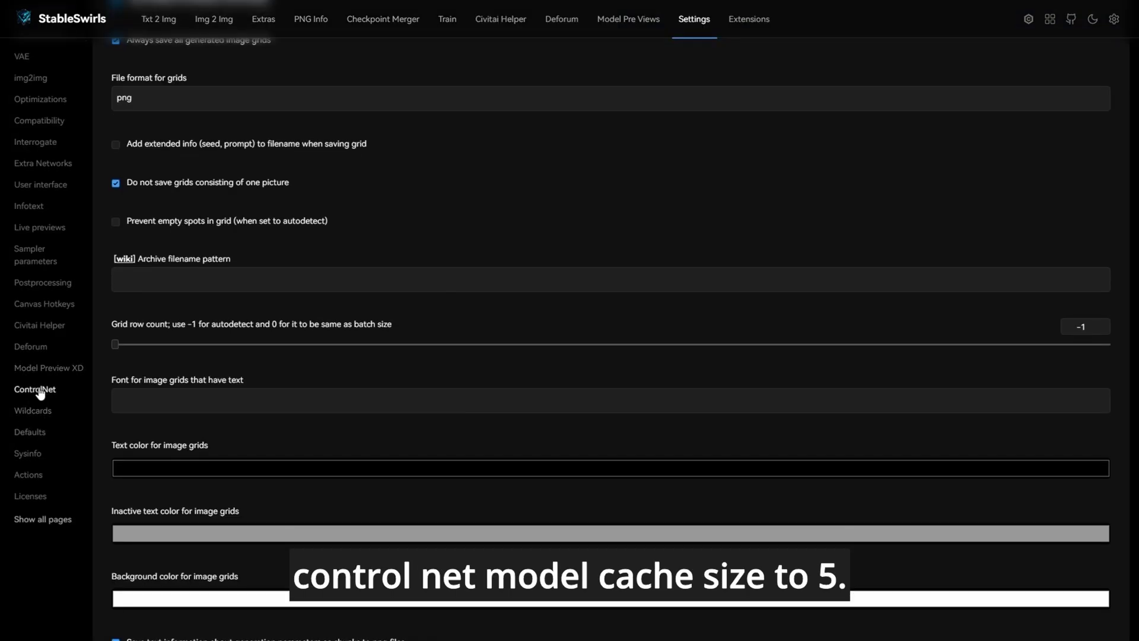
# Step: Open the ControlNet section of Settings to review it before returning to Deforum's Run tab
pyautogui.click(39, 394)
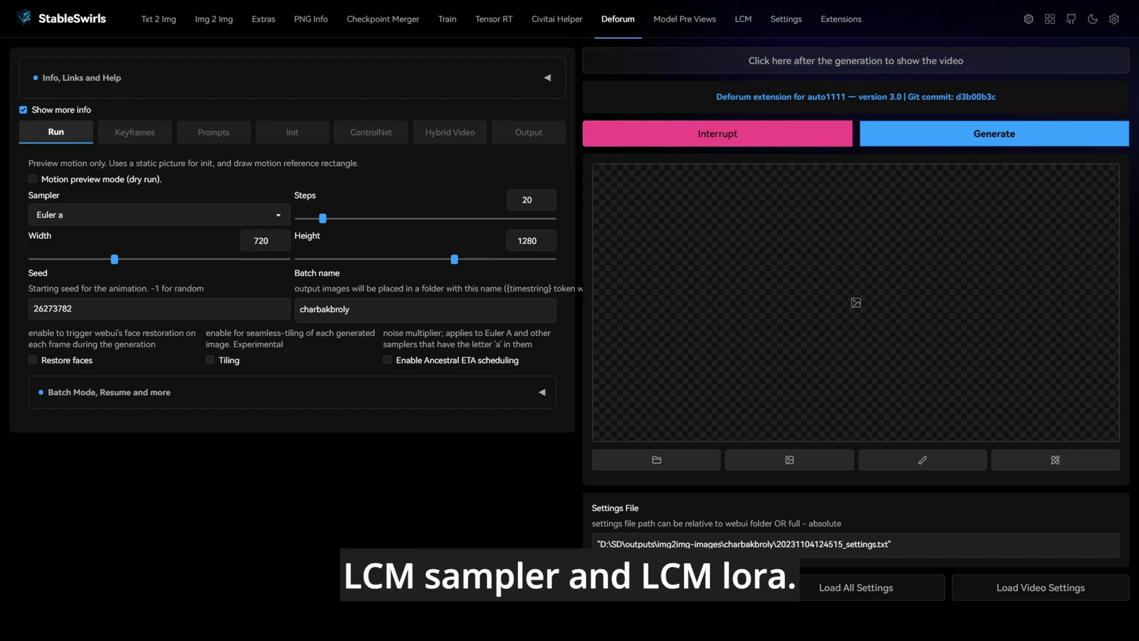
# Step: Switch Deforum's sampler from Euler a to LCM
pyautogui.click(159, 214)
pyautogui.click(55, 273)
pyautogui.click(159, 215)
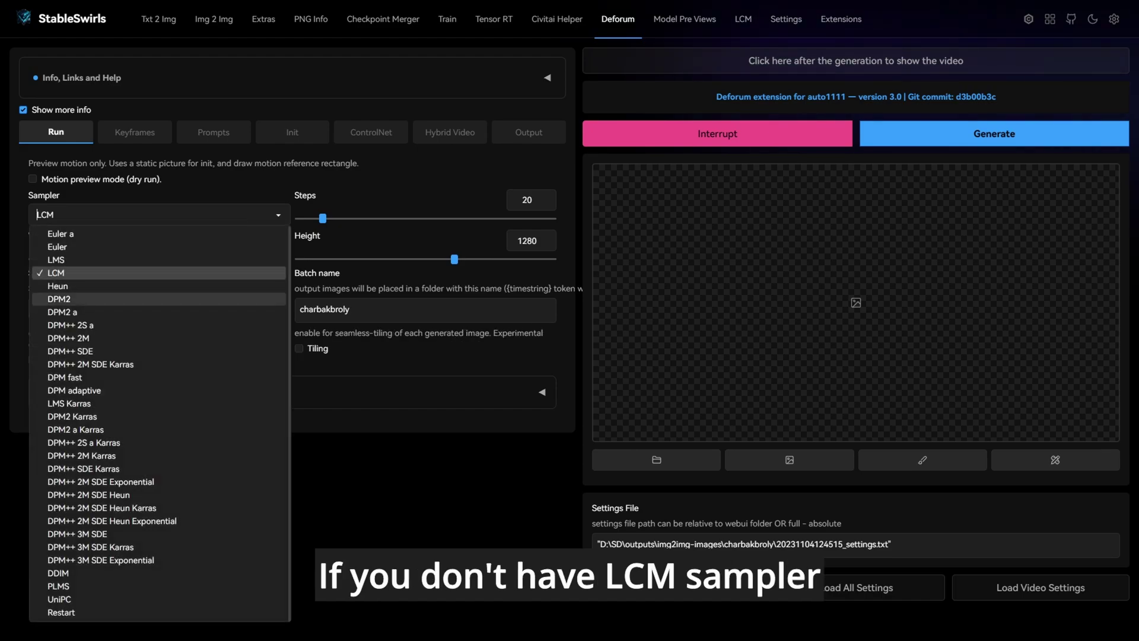
pyautogui.click(55, 272)
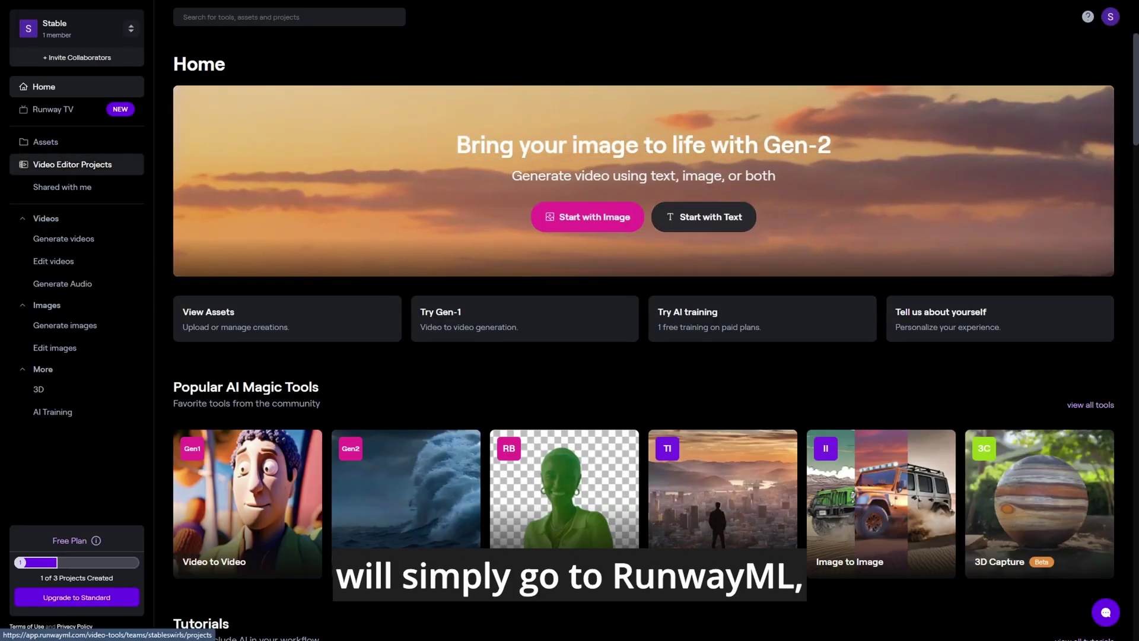
# Step: Create a new RunwayML editor project with vid.mp4 (4) on the timeline and start Green Screen
pyautogui.click(72, 164)
pyautogui.click(647, 228)
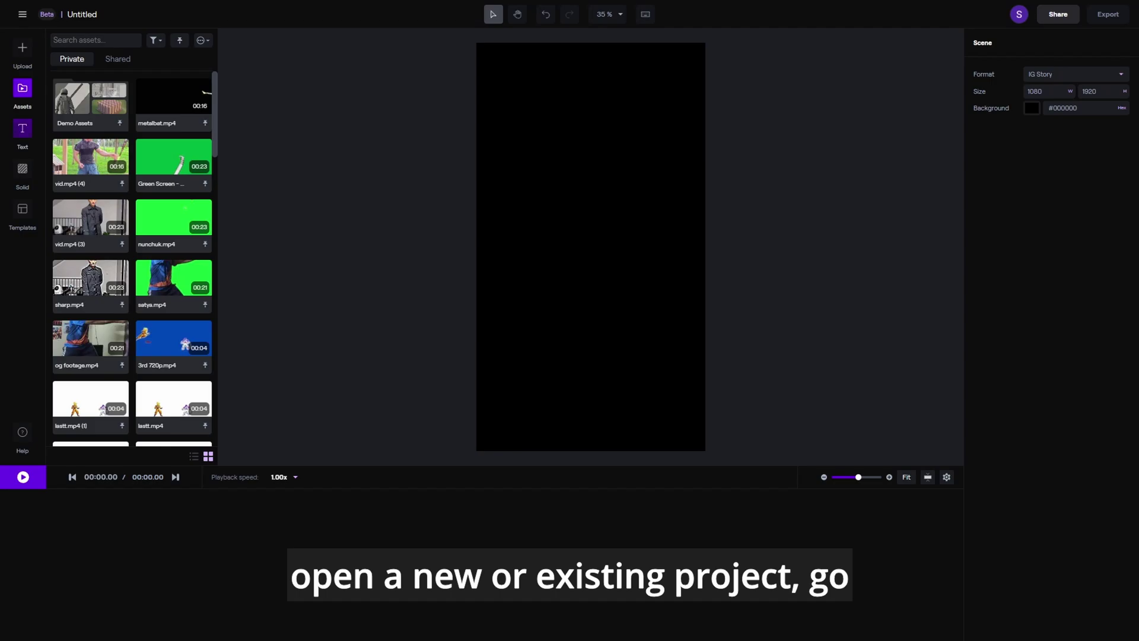
pyautogui.click(90, 156)
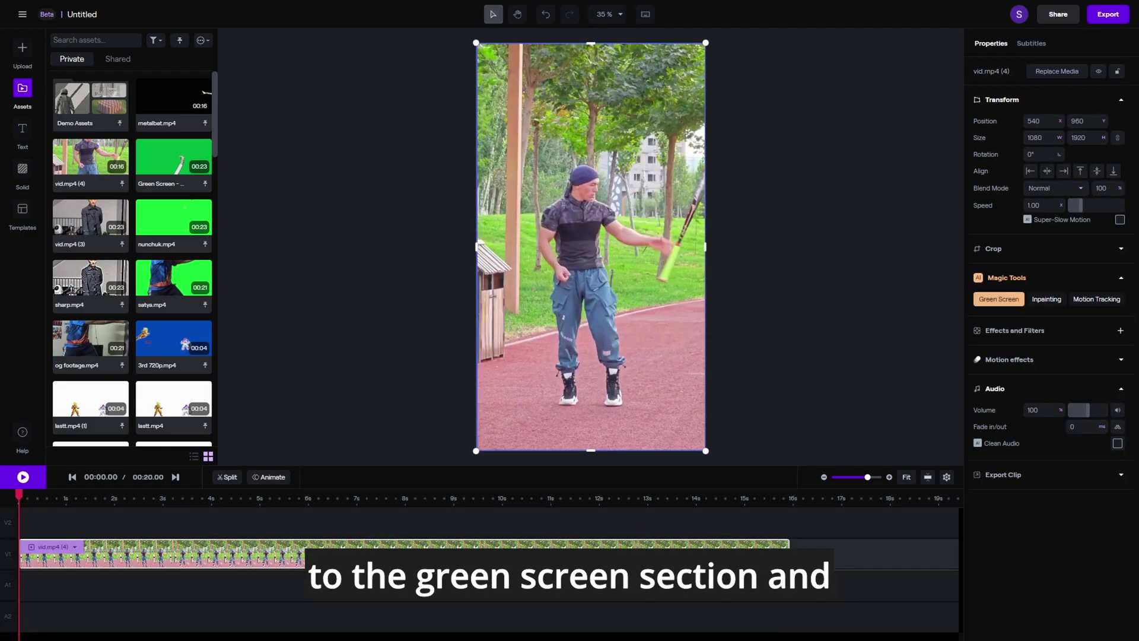
pyautogui.click(999, 299)
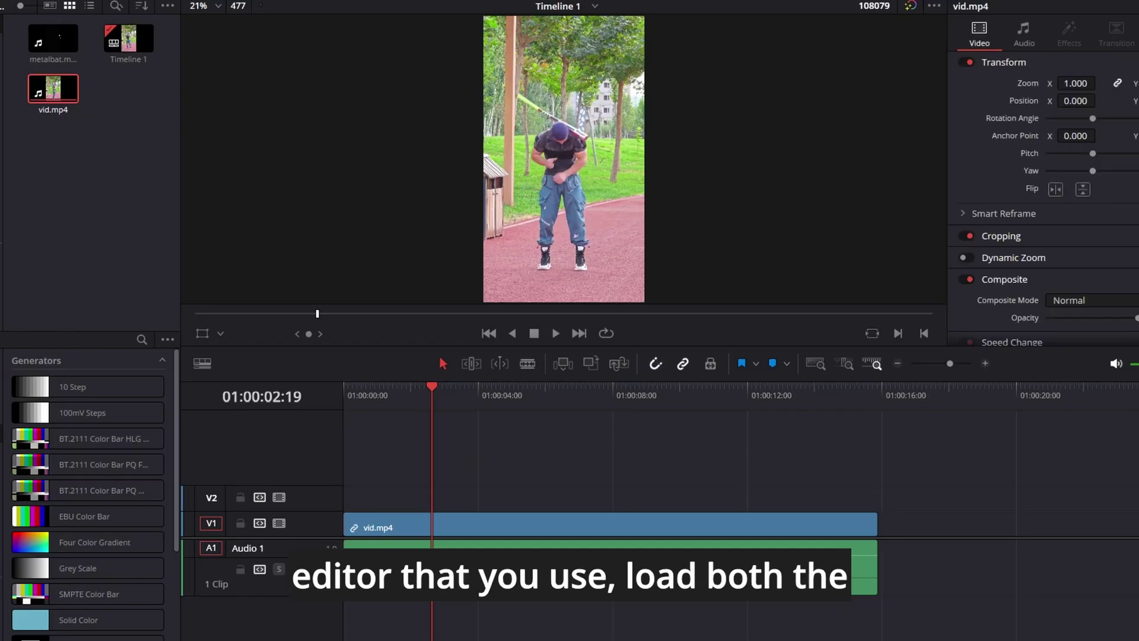
# Step: Put metalbat.mp4 on track V2 above vid.mp4 and show its retime controls
pyautogui.moveTo(52, 38); pyautogui.dragTo(357, 492)
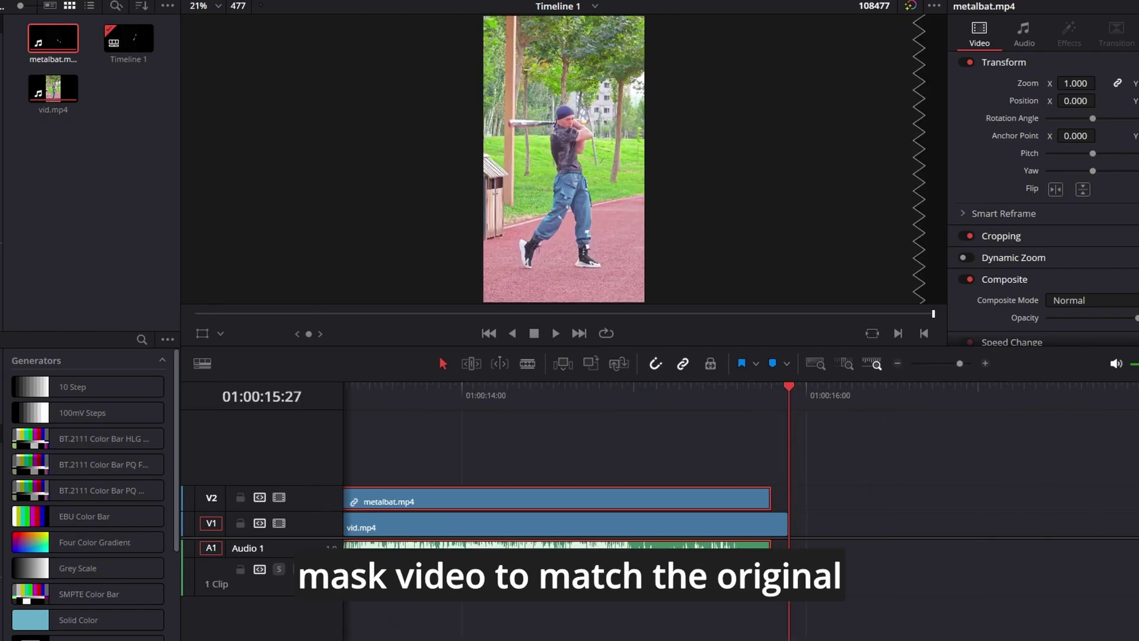
pyautogui.hotkey('ctrl', 'r')
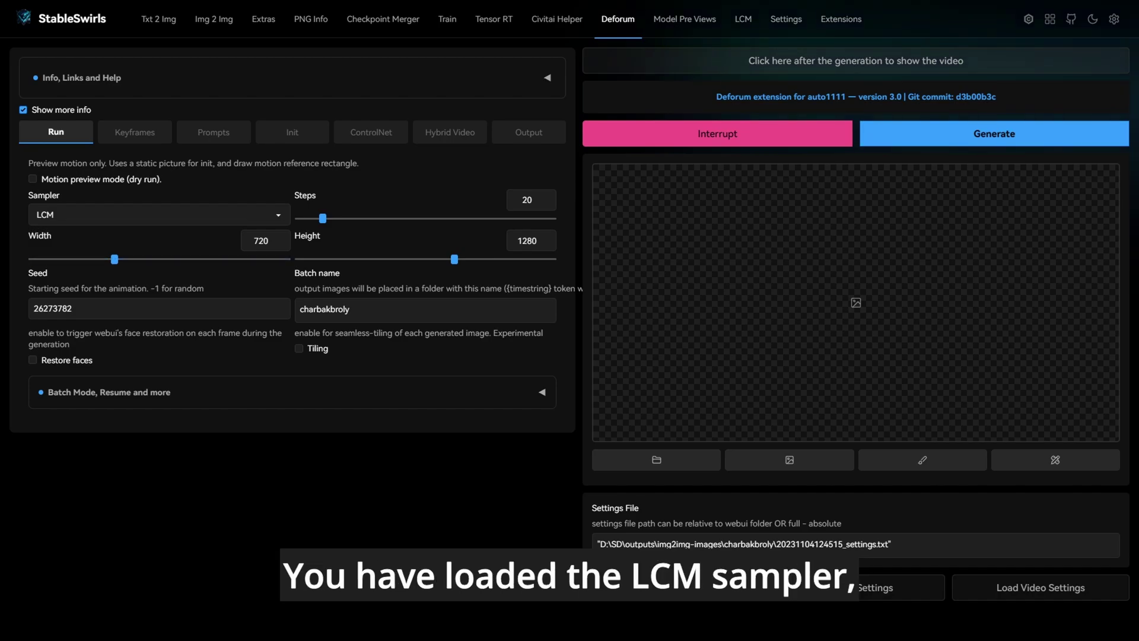
# Step: Lower Deforum's sampling steps to 10 and go to its ControlNet settings
pyautogui.moveTo(323, 218); pyautogui.dragTo(309, 218)
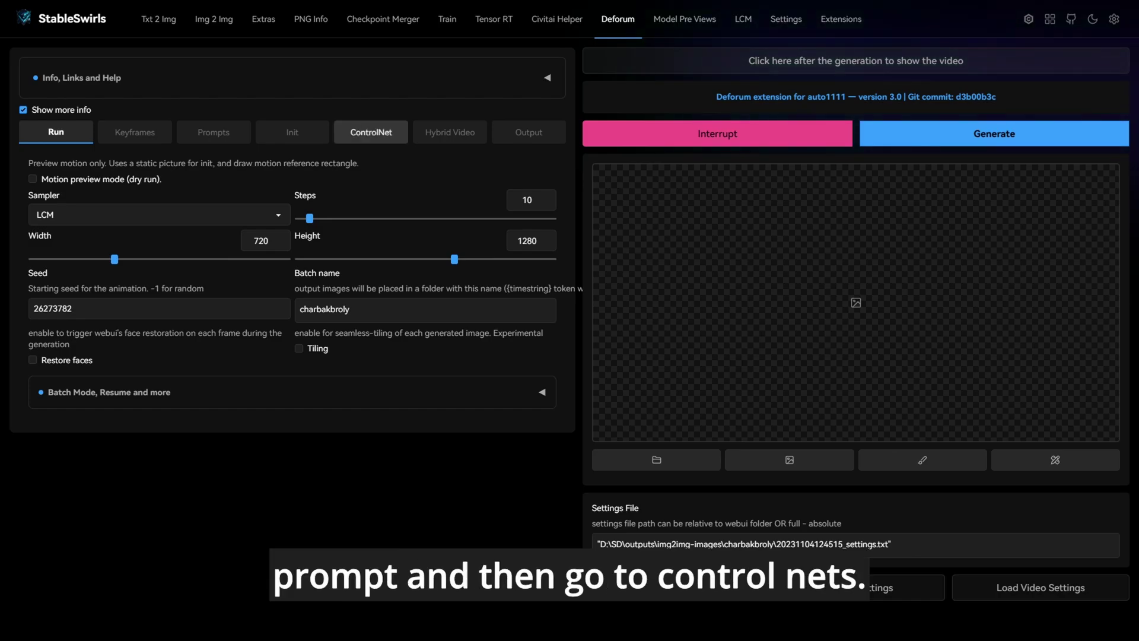
pyautogui.click(371, 132)
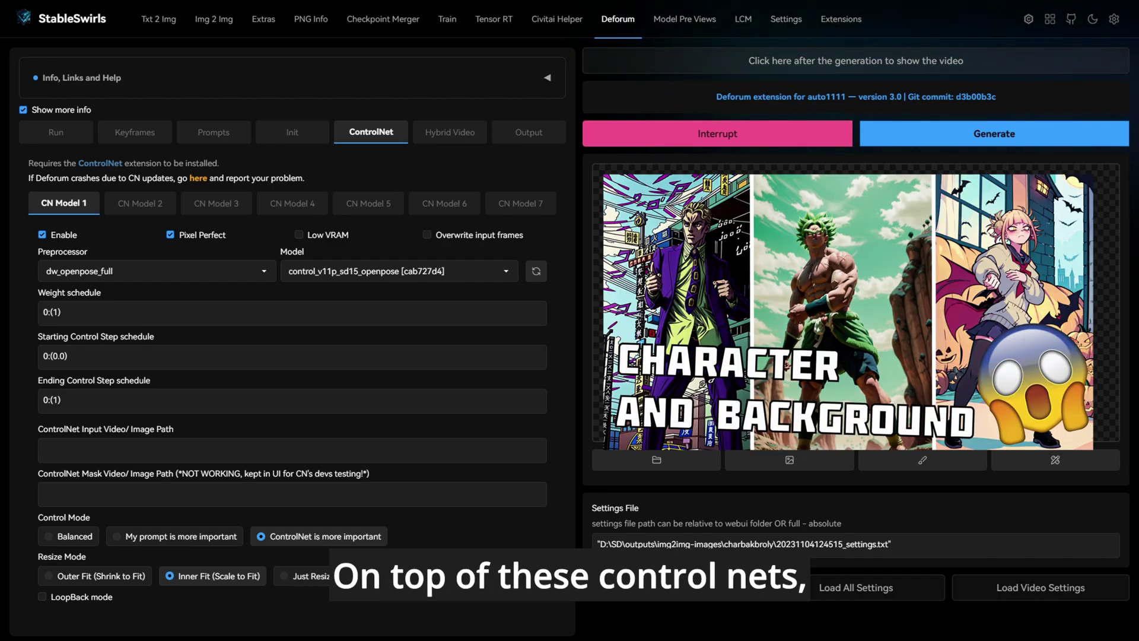
# Step: Set up CN Model 5 with the hed softedge preprocessor, weight 1 and ending step 1
pyautogui.click(368, 203)
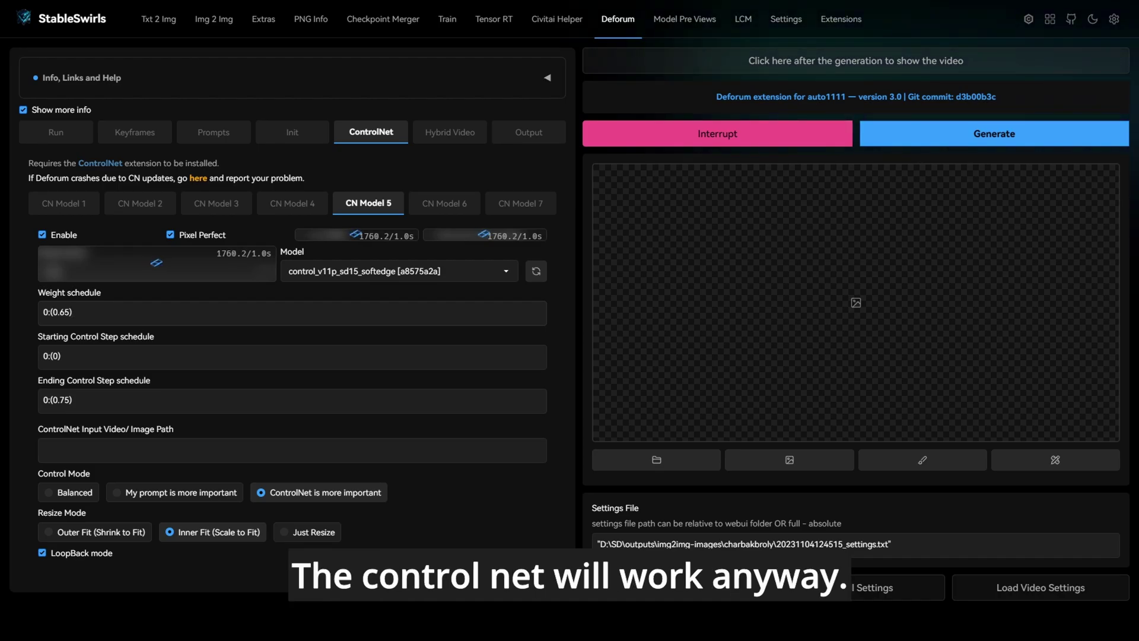
pyautogui.click(157, 263)
pyautogui.press('Return')
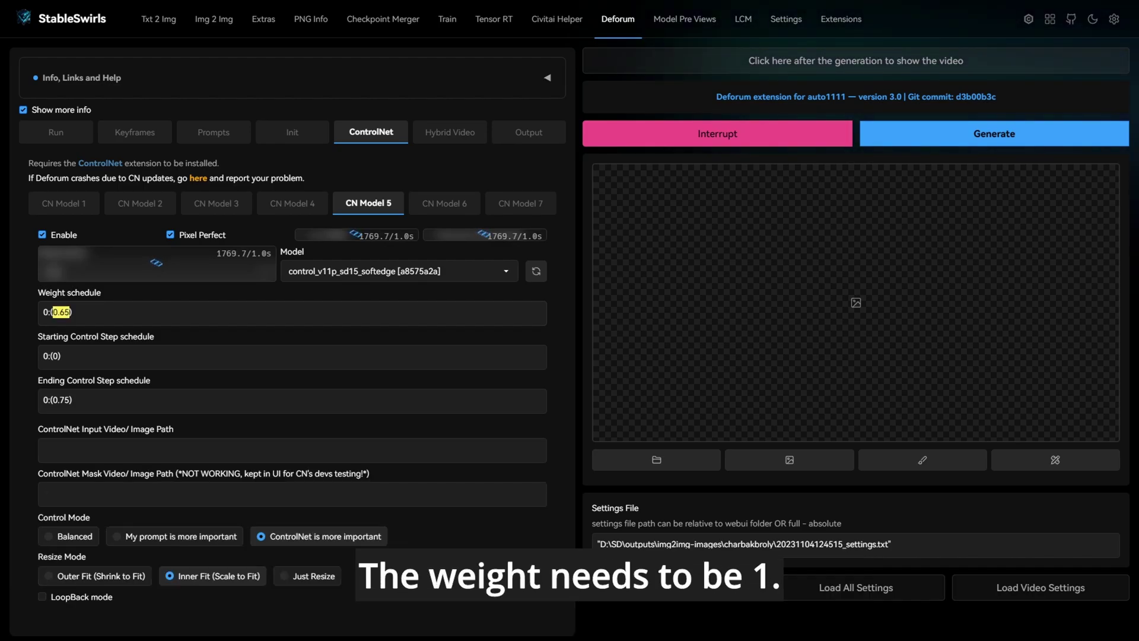
pyautogui.write('1')
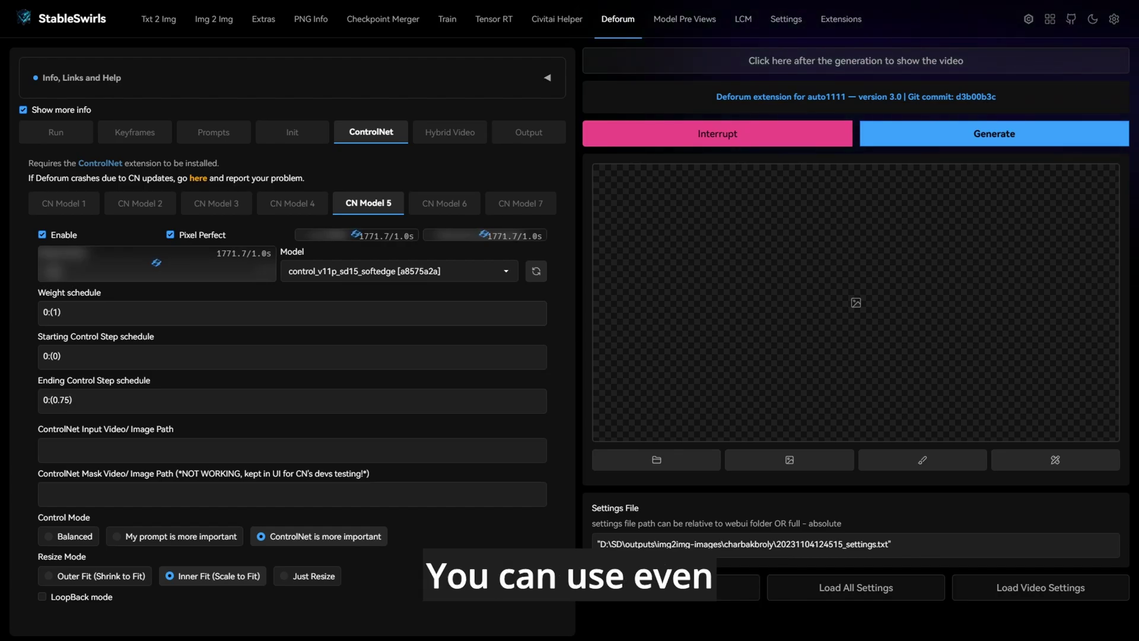
pyautogui.write('1')
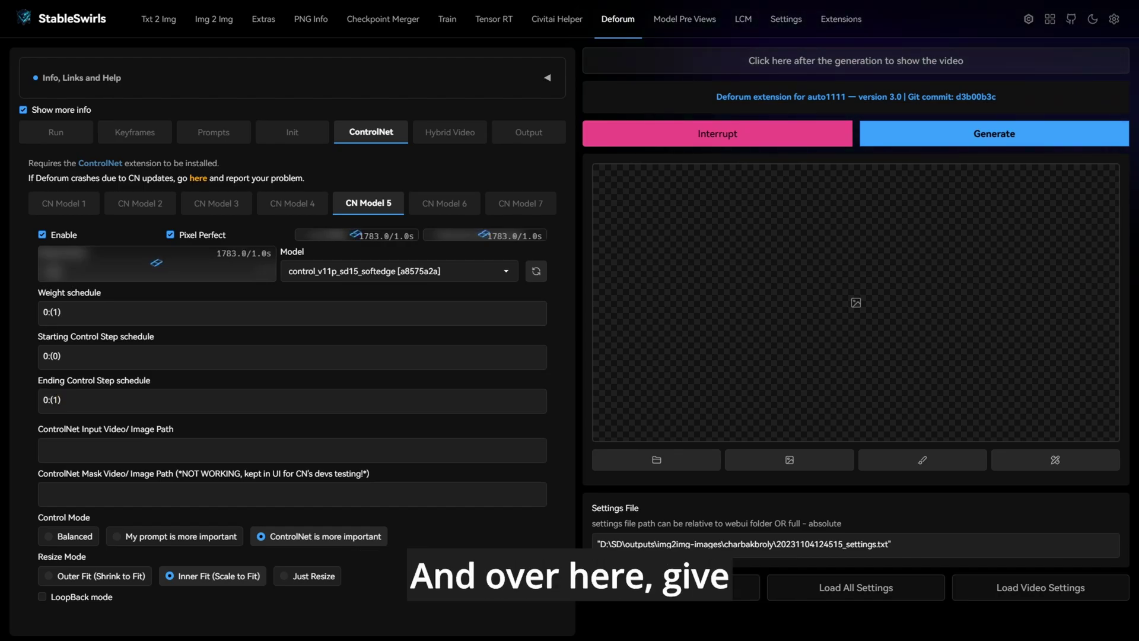
pyautogui.click(44, 450)
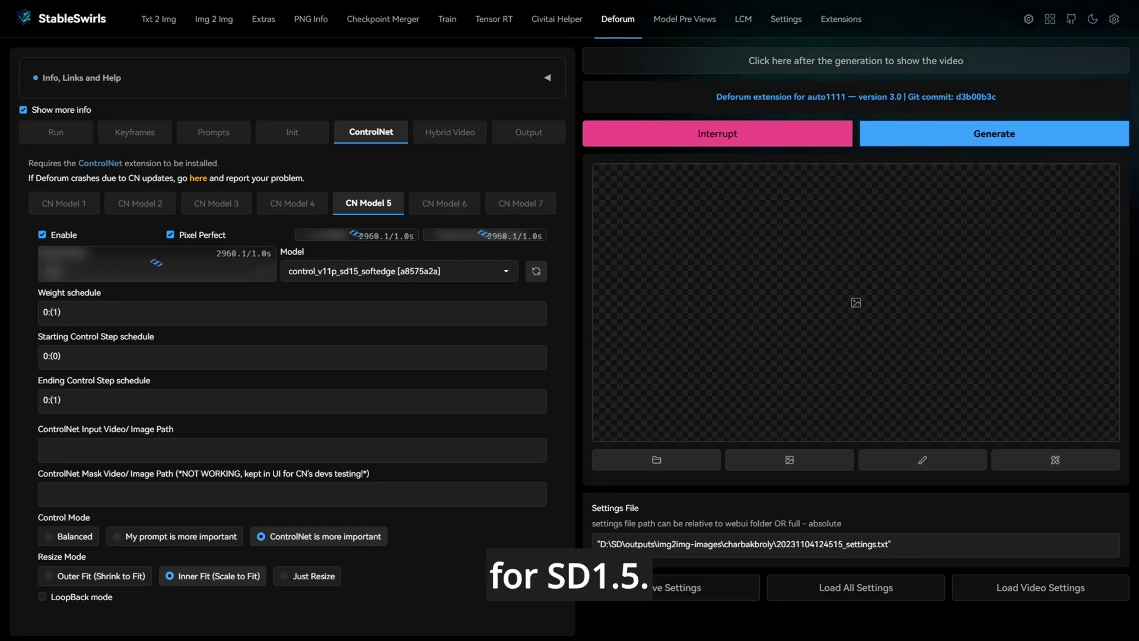
# Step: Give CN Model 6 the ip-adapter_sd15_plus model and ip-adapter_clip_sd15 preprocessor
pyautogui.click(444, 203)
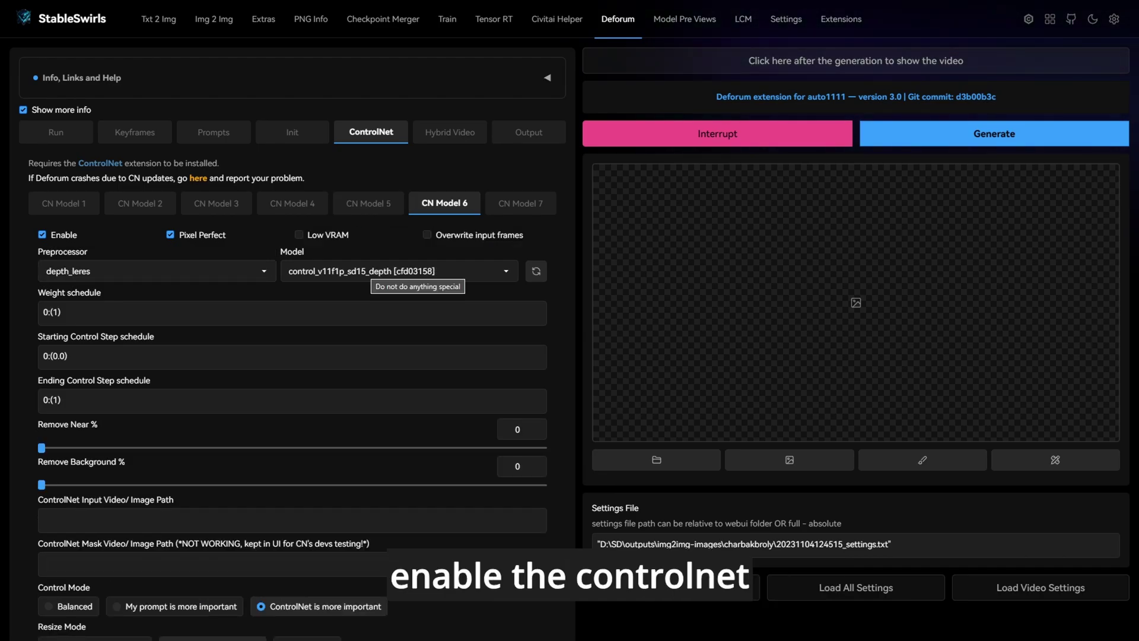
pyautogui.click(315, 271)
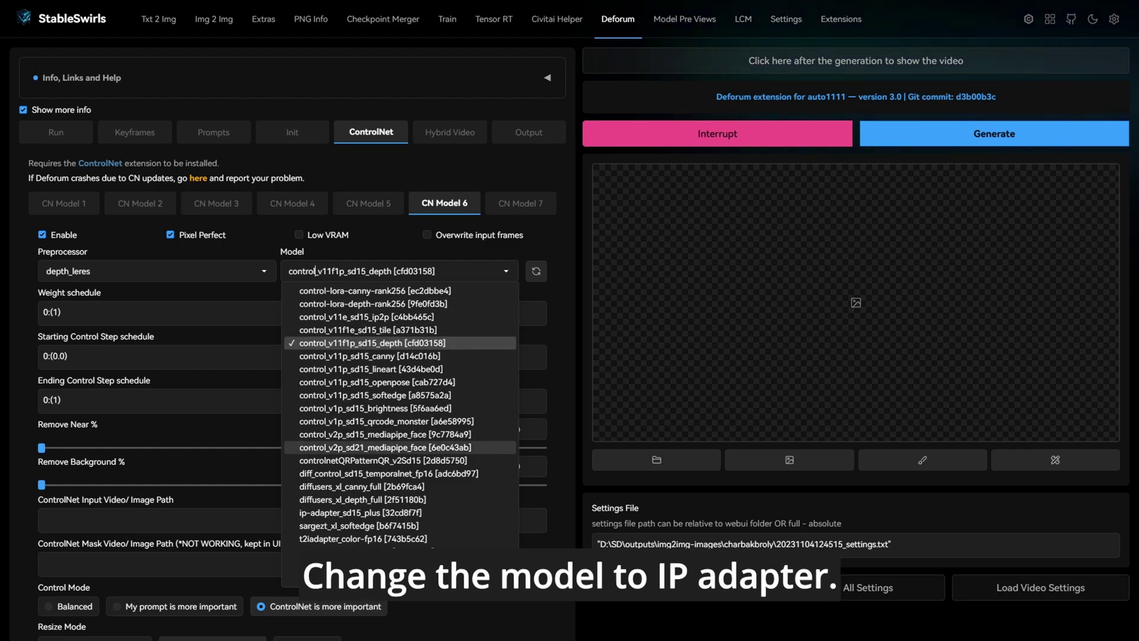
pyautogui.click(359, 512)
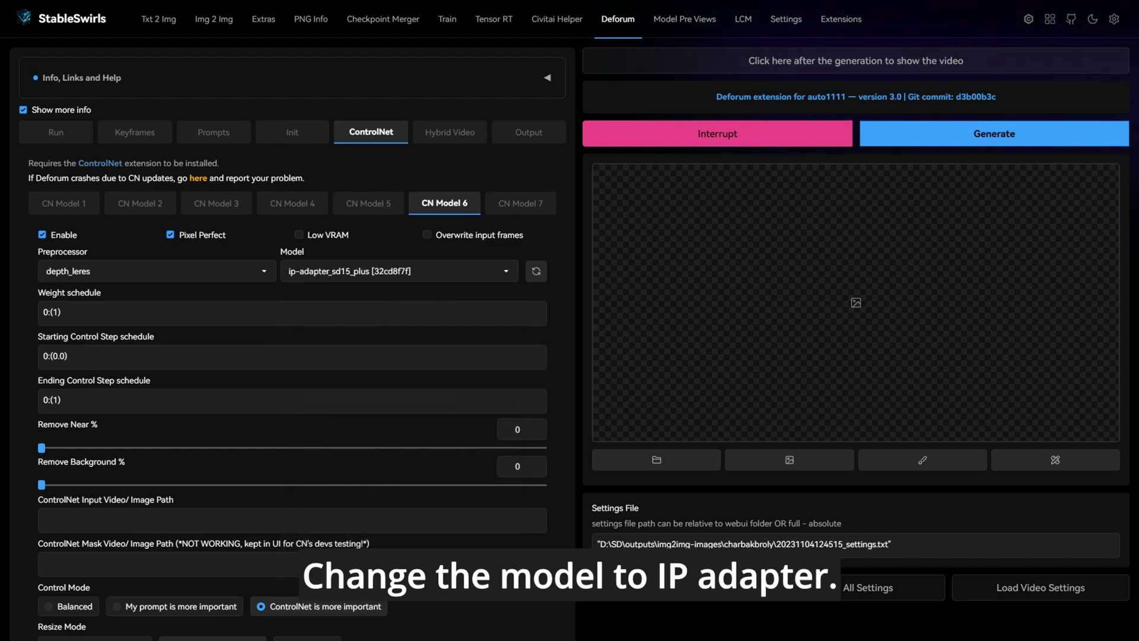
pyautogui.click(154, 270)
pyautogui.write('ip')
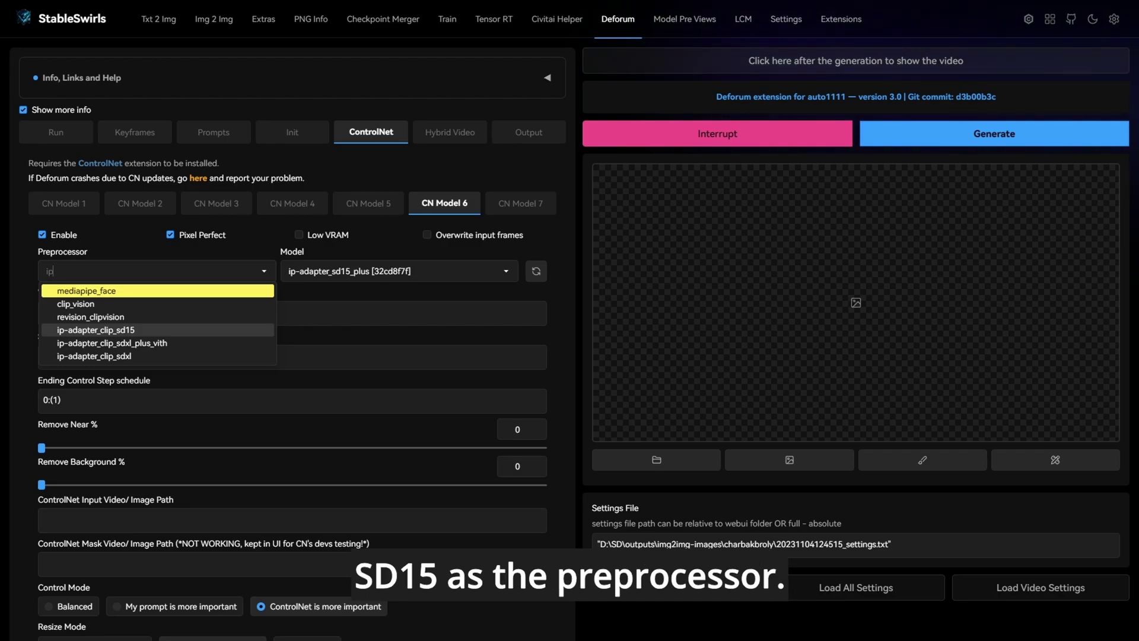
pyautogui.click(154, 330)
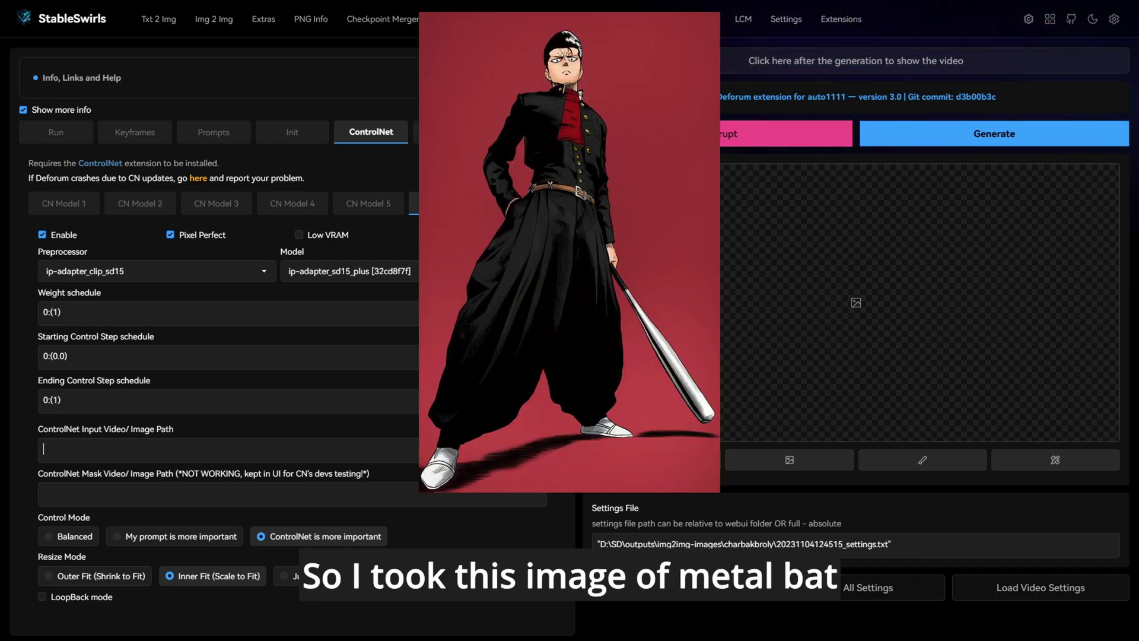
# Step: Paste the metal bat .jpg path into CN Model 6's input path and set weight 0:(0.6)
pyautogui.rightClick(136, 446)
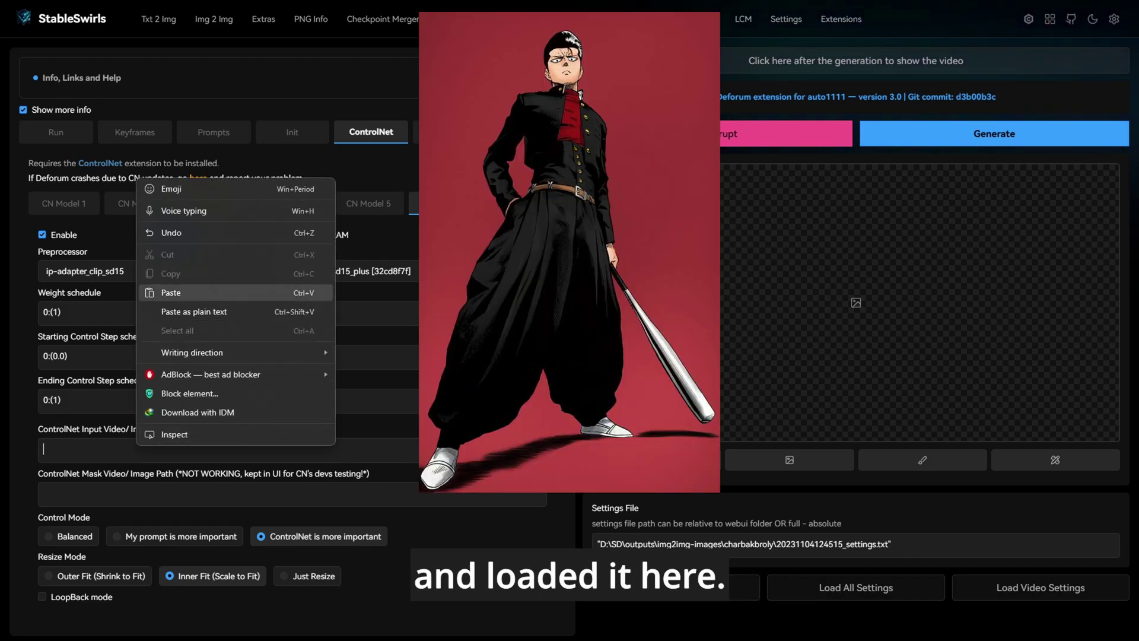
pyautogui.click(178, 292)
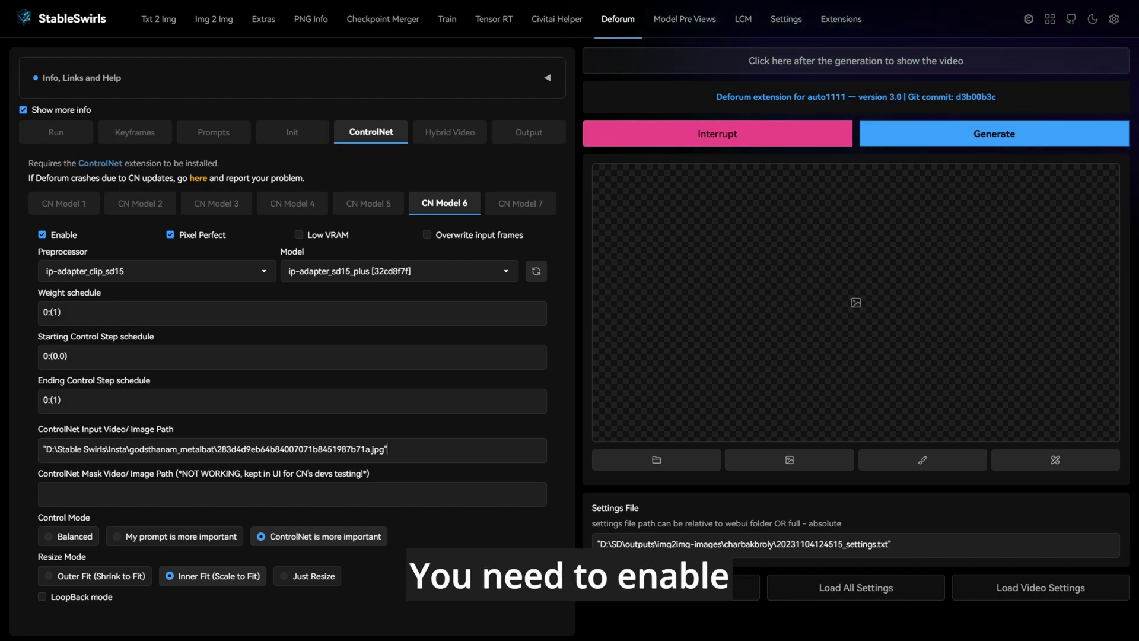
pyautogui.click(57, 312)
pyautogui.press('BackSpace')
pyautogui.write('0.6')
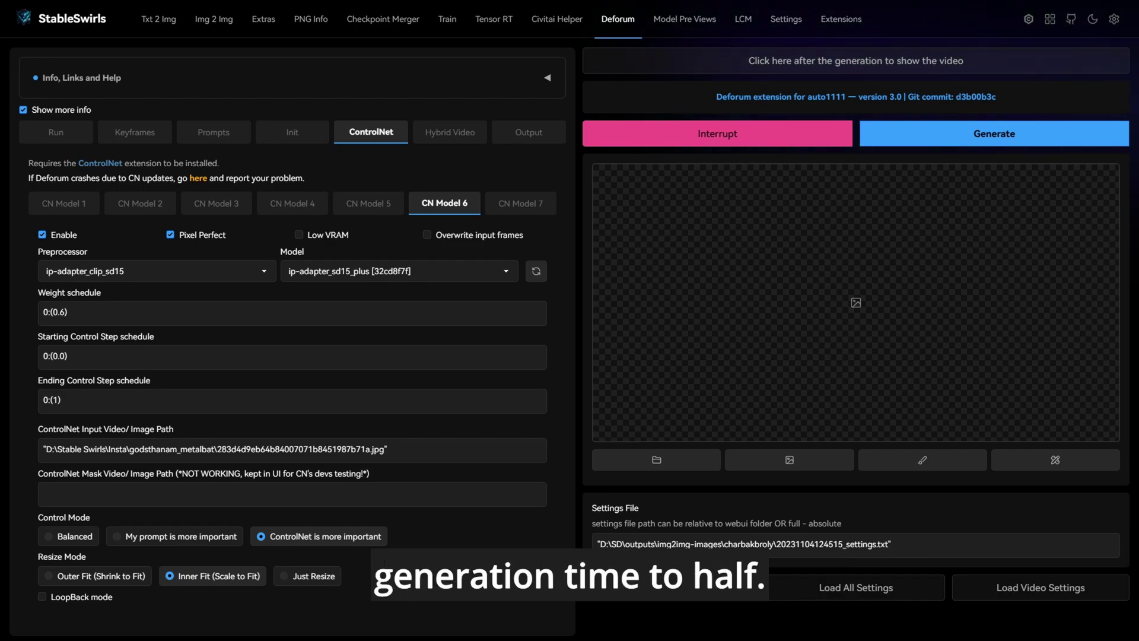
# Step: Choose FILM as Deforum's frame interpolation engine and expand Interpolate existing Video/Images
pyautogui.click(529, 132)
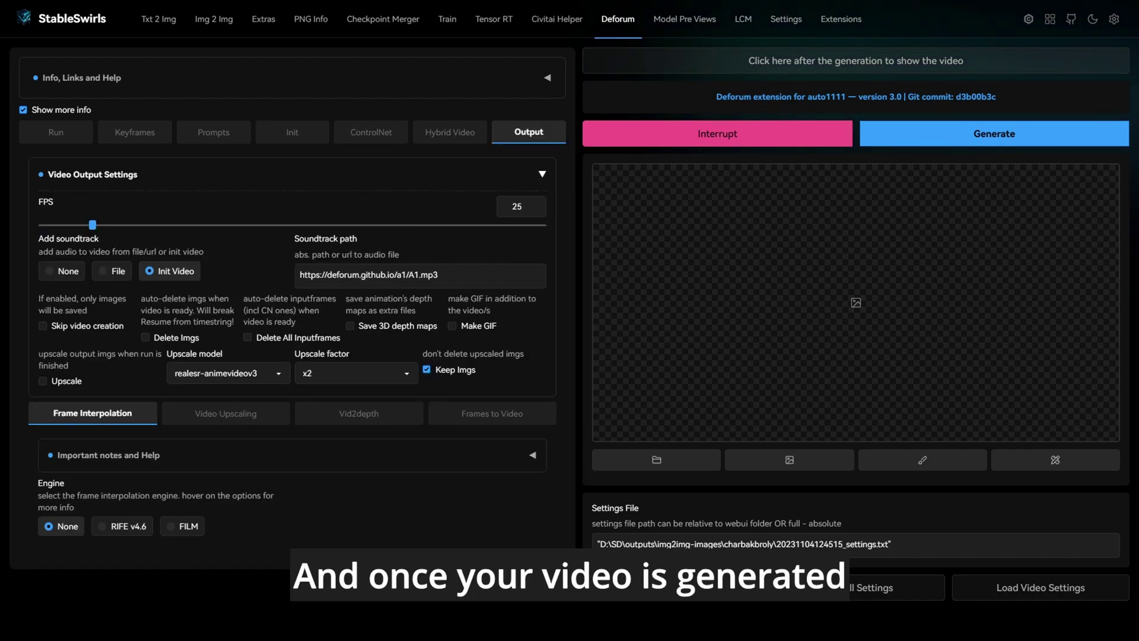
pyautogui.click(182, 526)
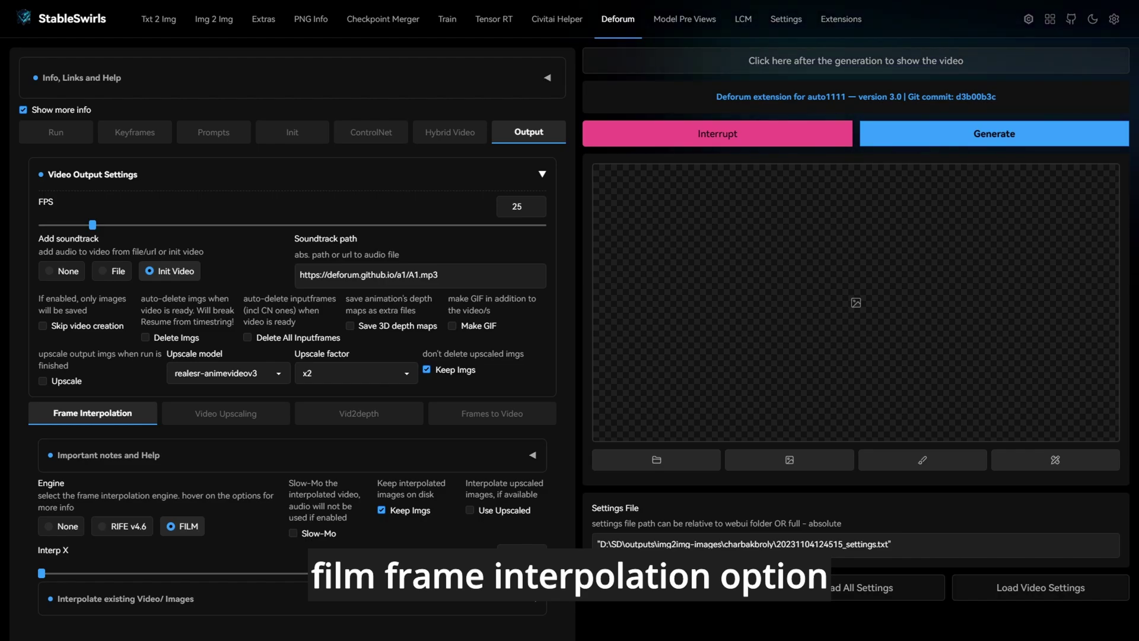
pyautogui.scroll(-3, 285, 333)
pyautogui.click(120, 406)
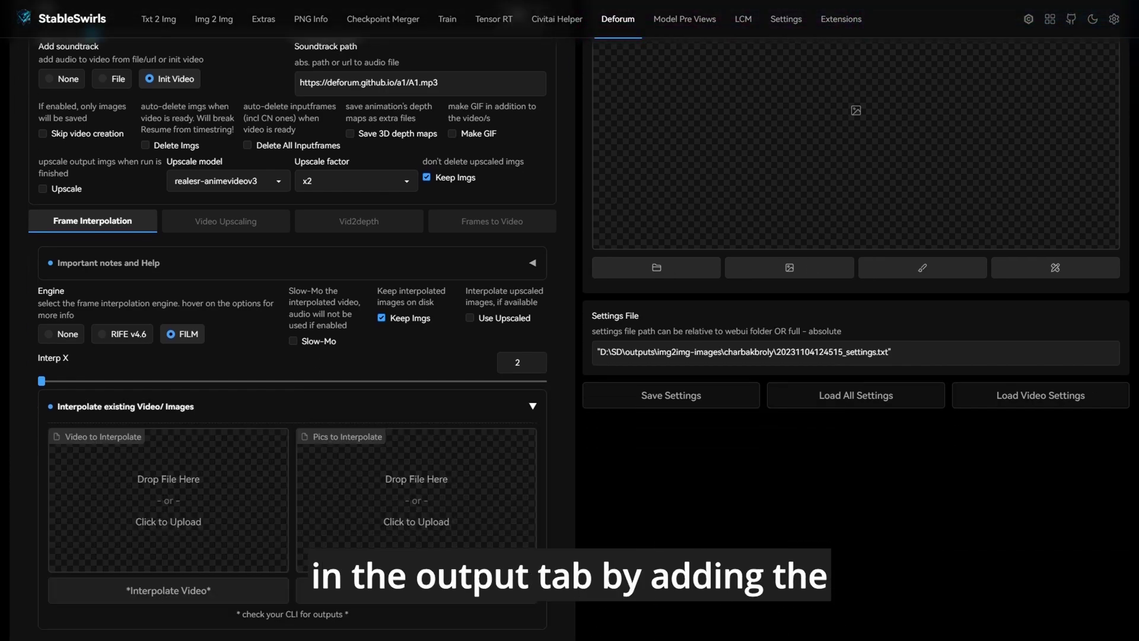